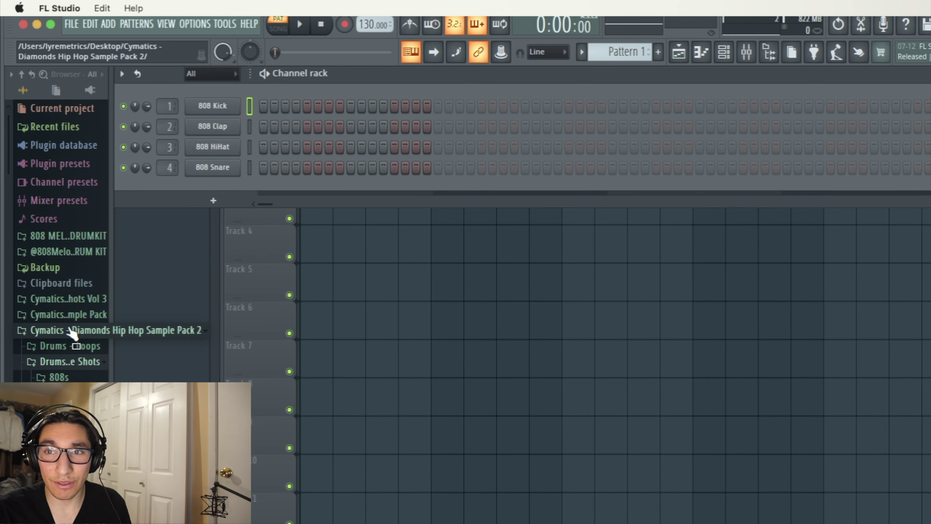
Step: Audition closed hihats in the Cymatics Drums - One Shots folder and drop Closed Hihat 8 onto channel 3
click(70, 361)
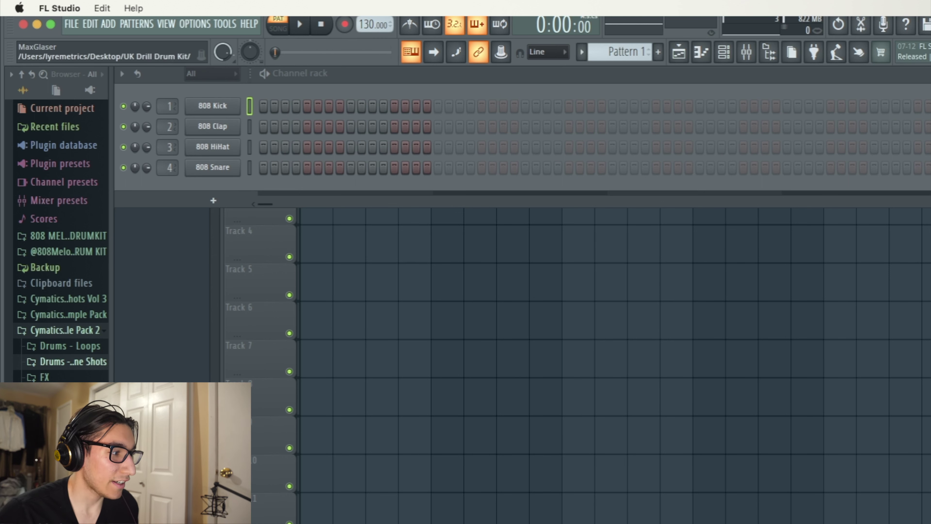
click(62, 330)
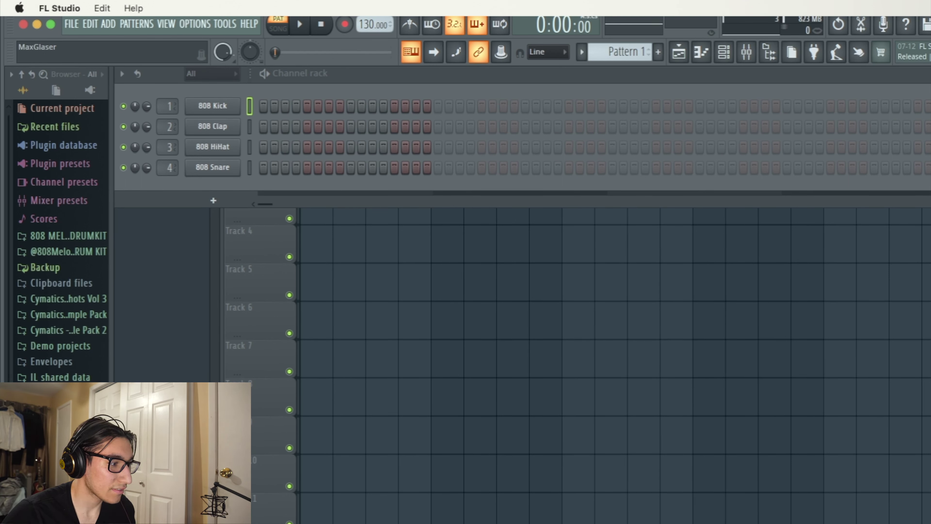
scroll(60, 239, down, 5)
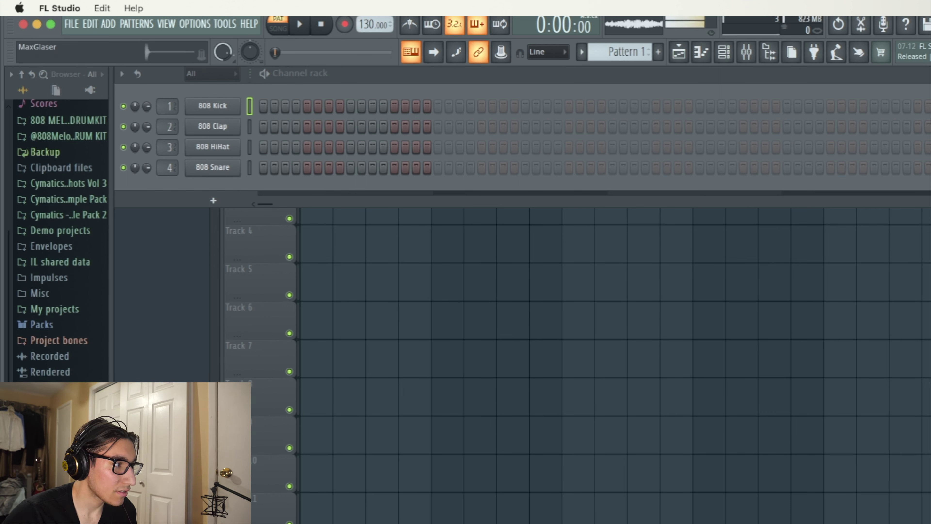
scroll(60, 283, up, 5)
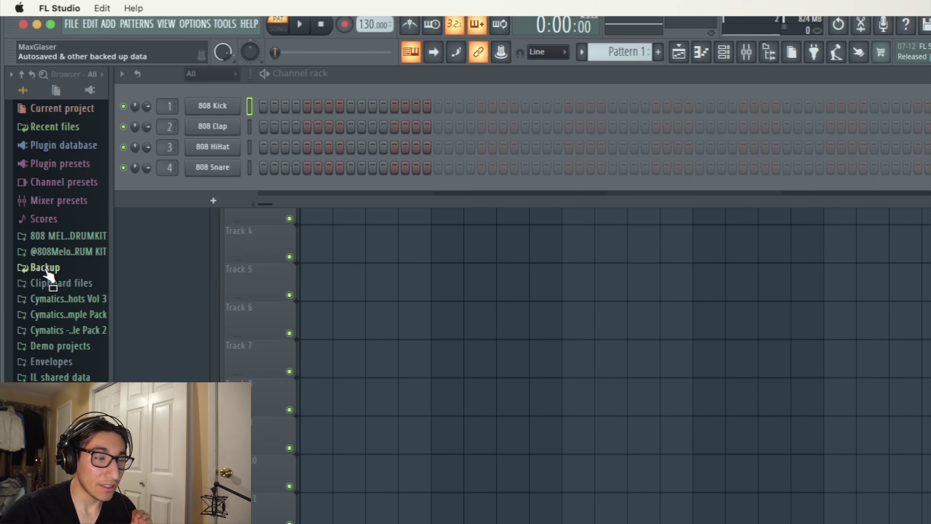
click(75, 315)
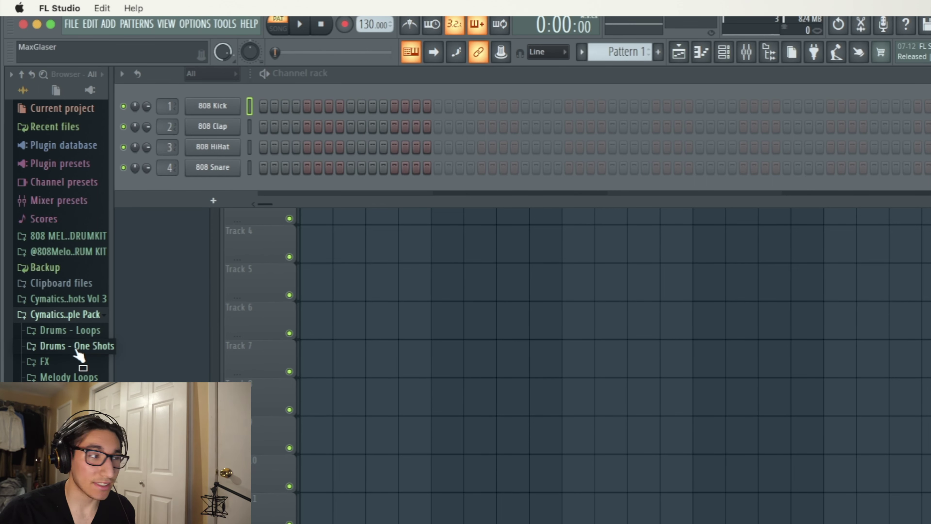
click(75, 347)
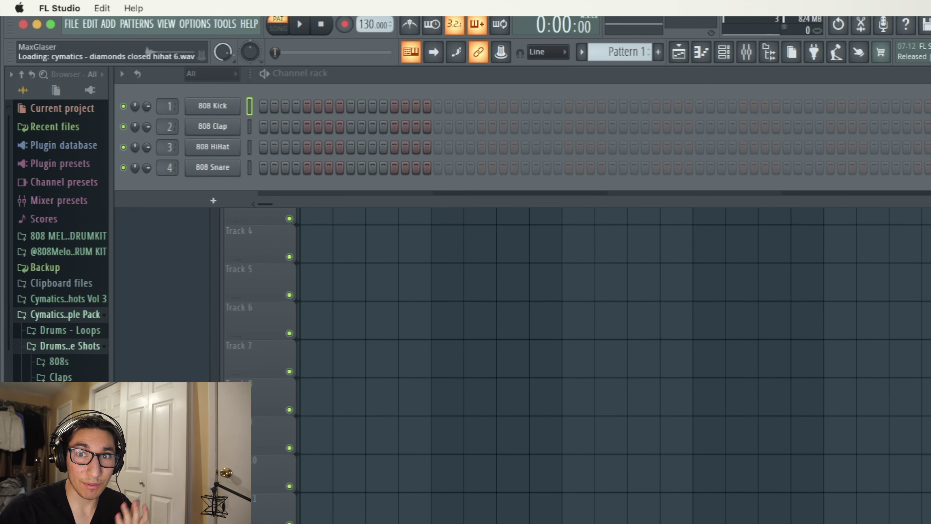
key(Down)
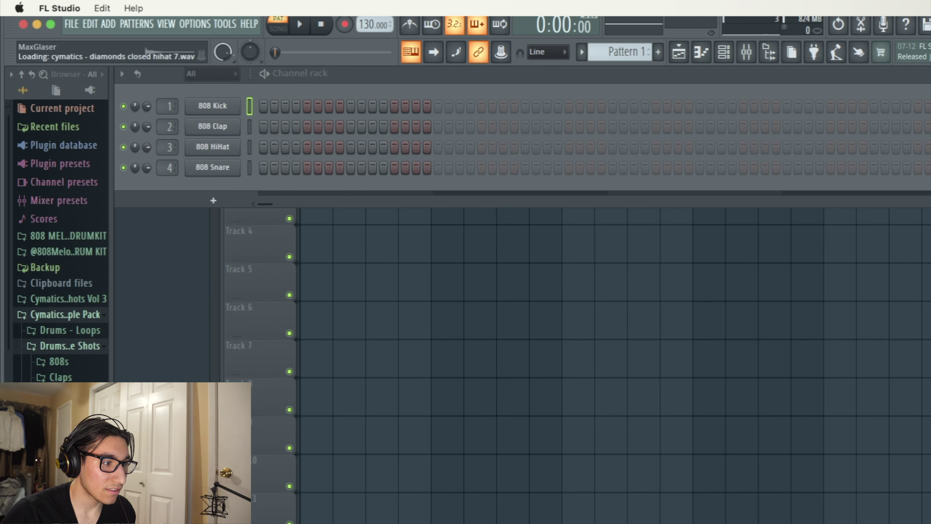
key(Down)
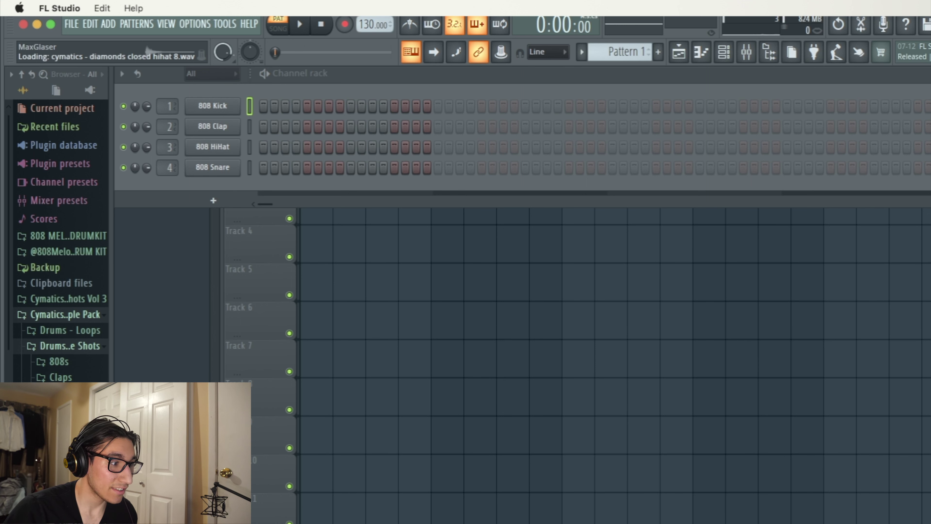
drag(69, 422, 212, 147)
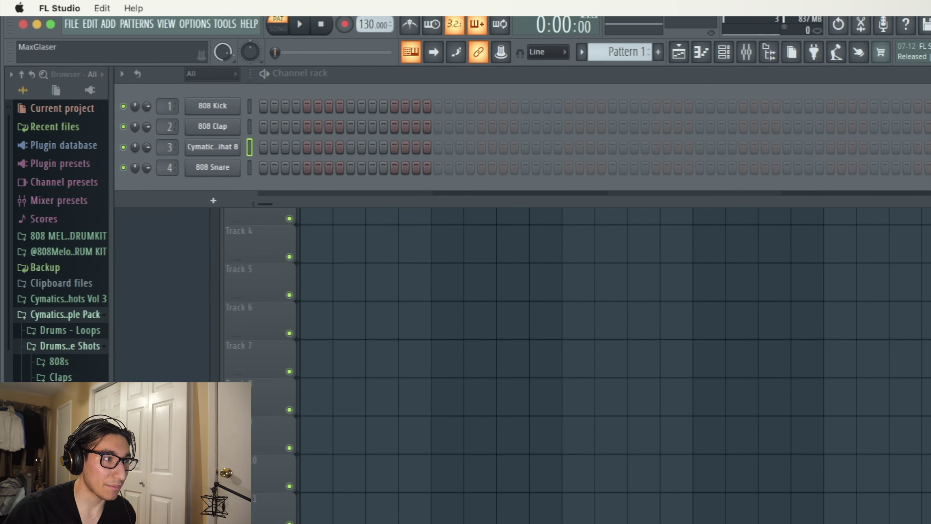
Step: Open channel 3's sample settings and load Diamonds Closed Hihat 13 onto that channel
click(213, 146)
drag(69, 421, 218, 149)
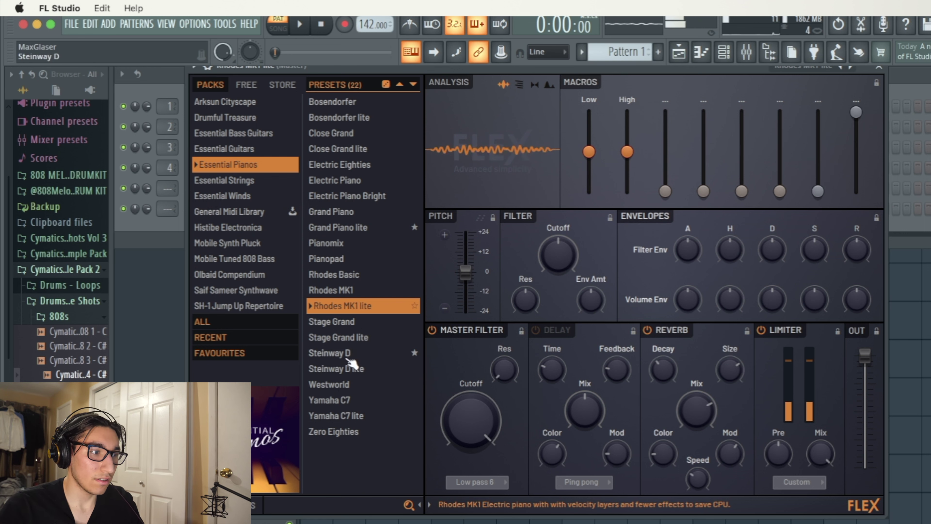
Step: Try the Yamaha C7 preset in Flex, then settle on the Zero Eighties piano preset
click(345, 398)
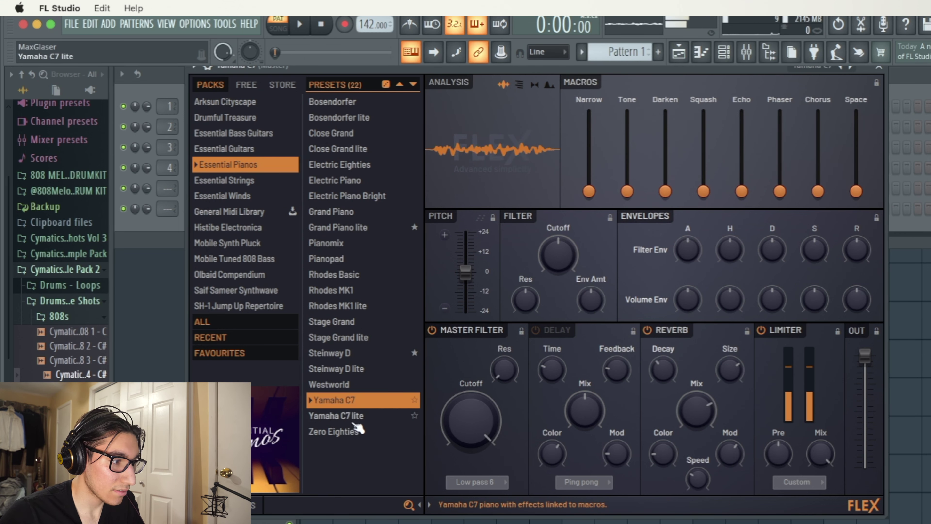
click(361, 432)
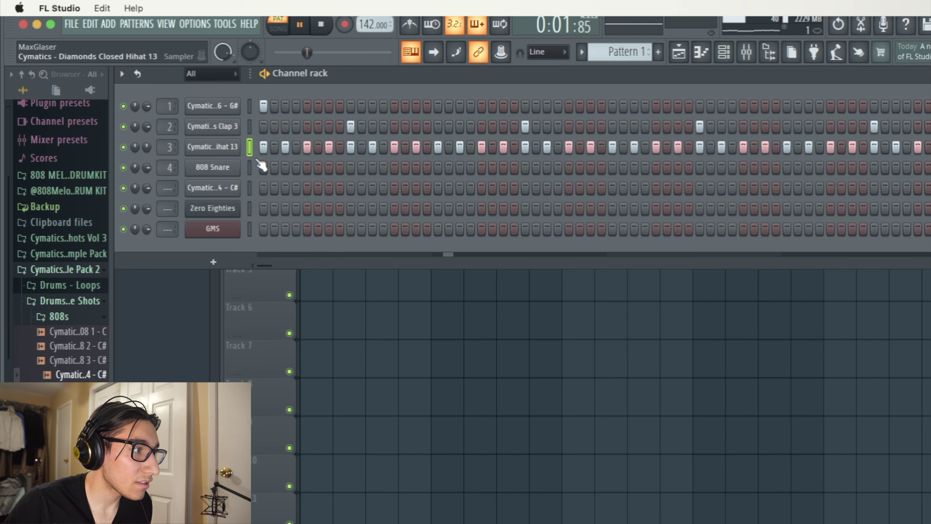
Step: Open the hihat channel in the piano roll with grid snap set to 1/4 step
right_click(237, 147)
click(278, 150)
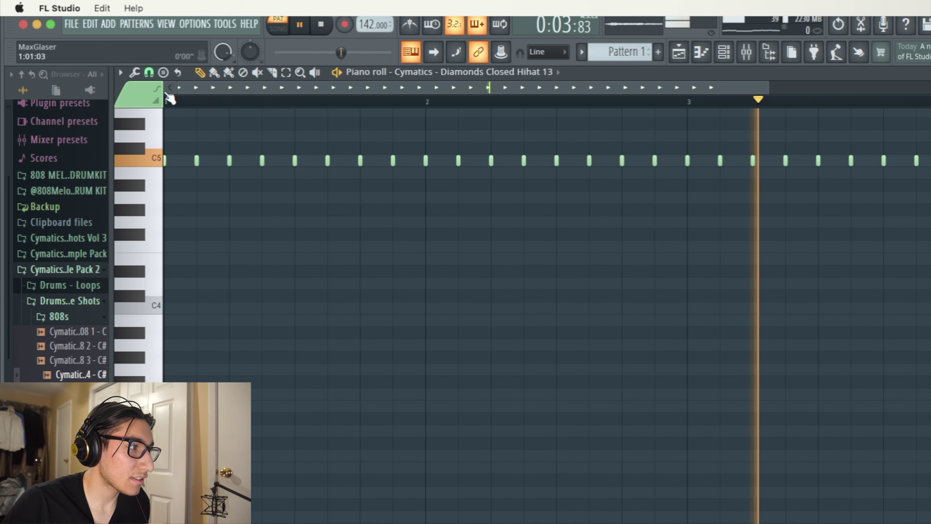
click(149, 72)
click(173, 166)
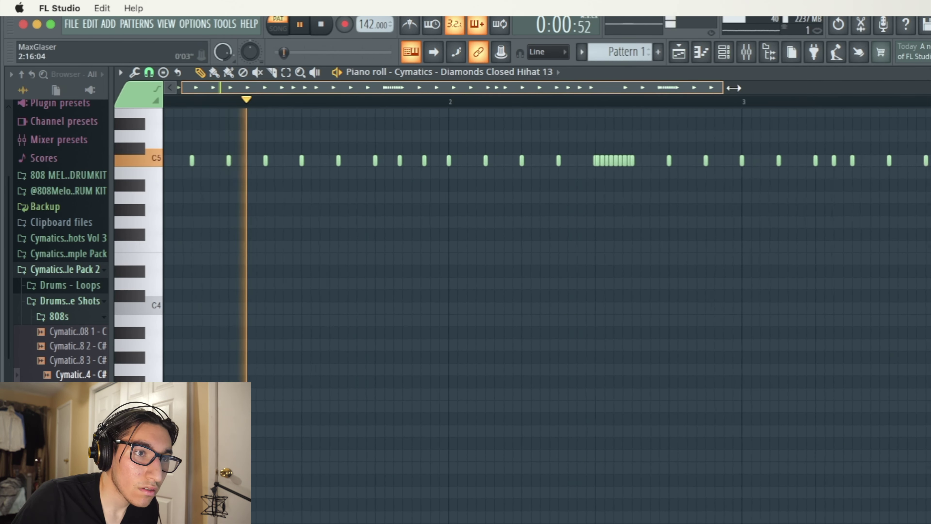
Step: Back in the channel rack, program six kick steps in the first row and clear the 808's first step
key(F6)
key(space)
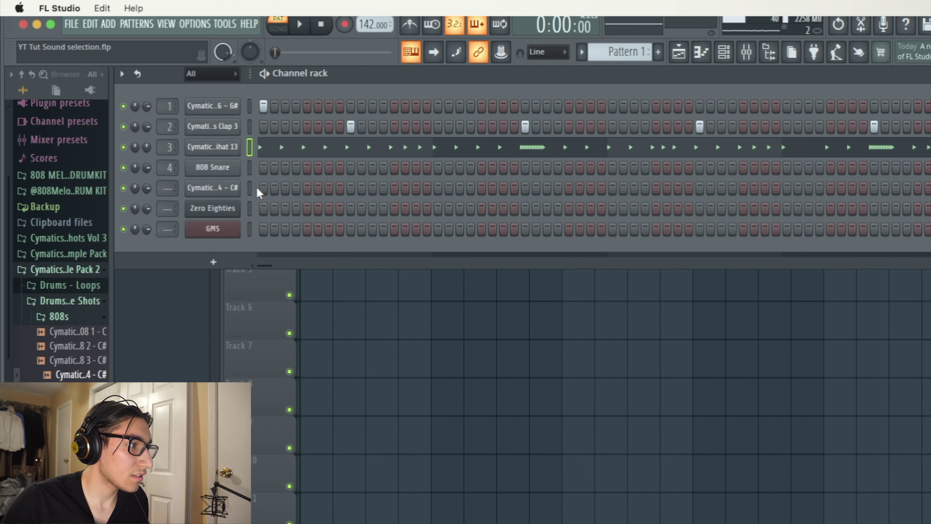
click(262, 188)
key(space)
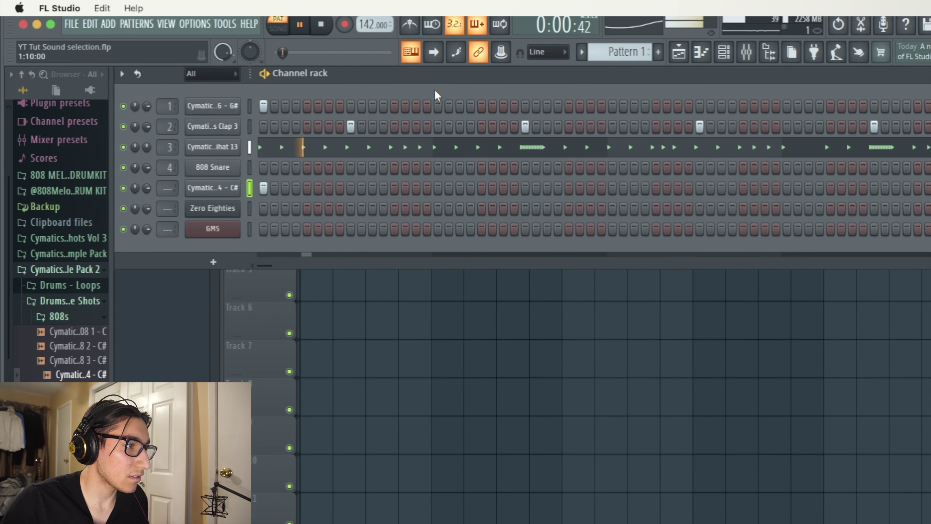
click(482, 106)
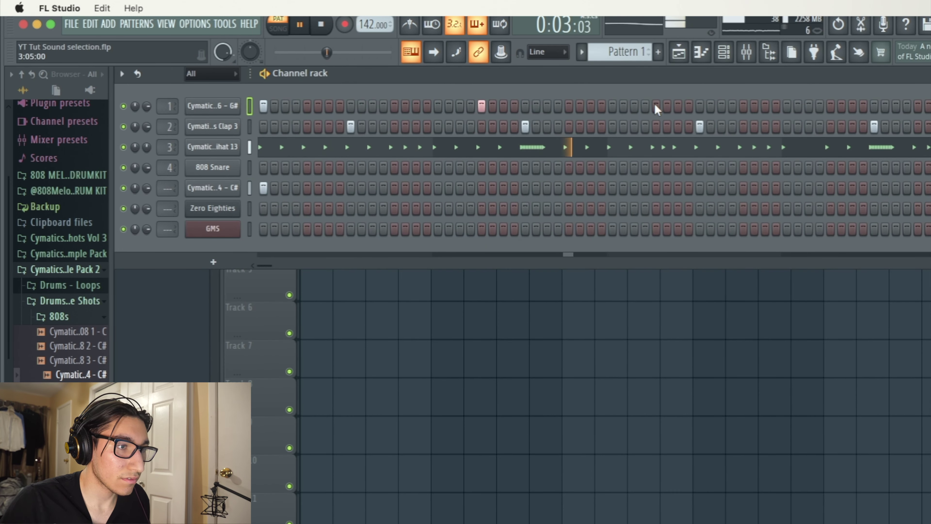
click(329, 106)
click(547, 106)
click(613, 106)
click(678, 106)
click(743, 106)
right_click(262, 188)
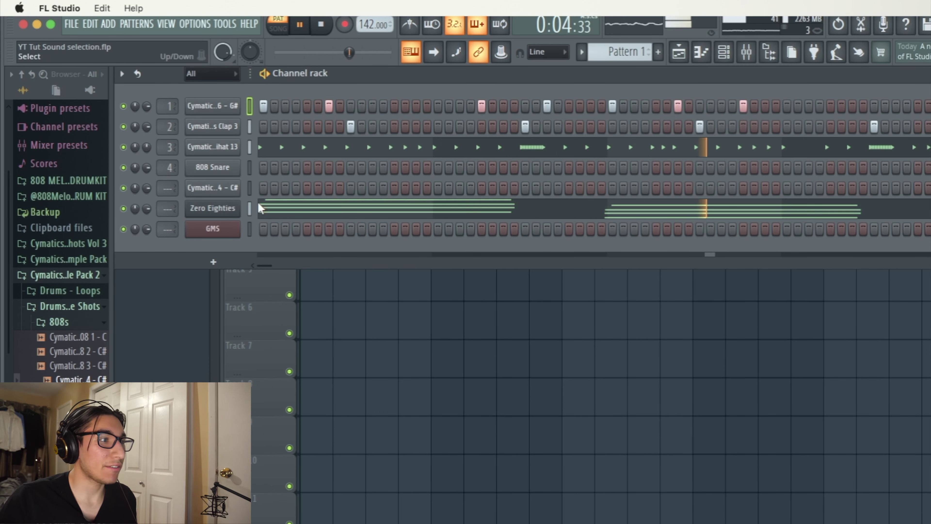
Step: Paste the kick rhythm into the 808 channel and open its notes for editing
right_click(232, 192)
click(389, 214)
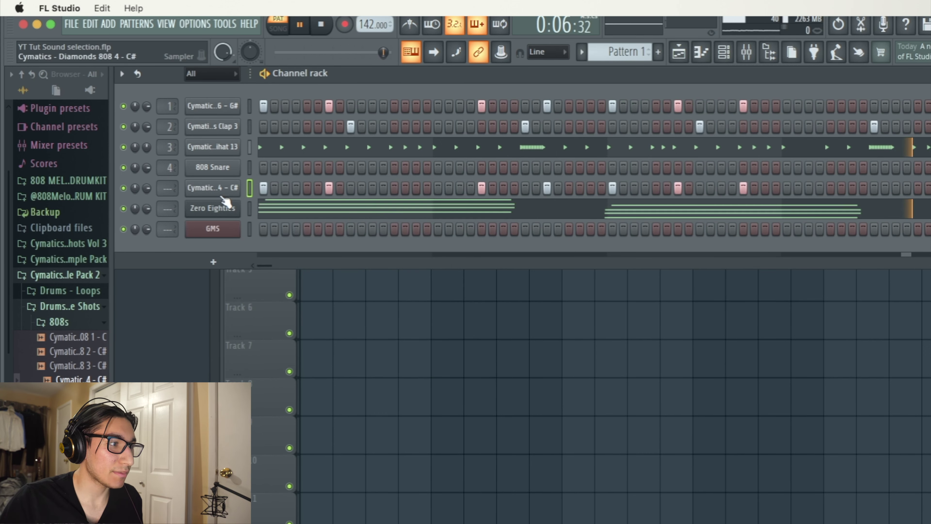
right_click(246, 183)
click(256, 187)
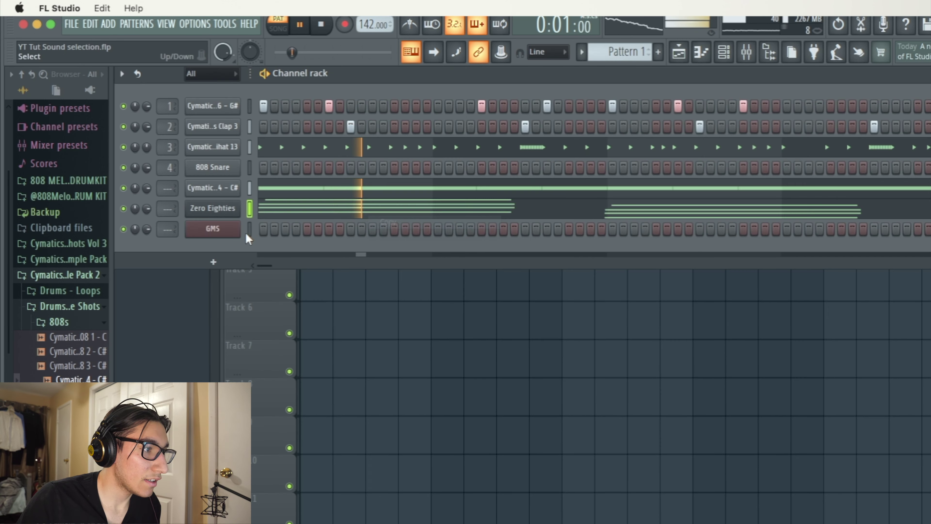
Step: Paste the Zero Eighties chords onto the GMS pad and lower its volume to 41%
right_click(237, 228)
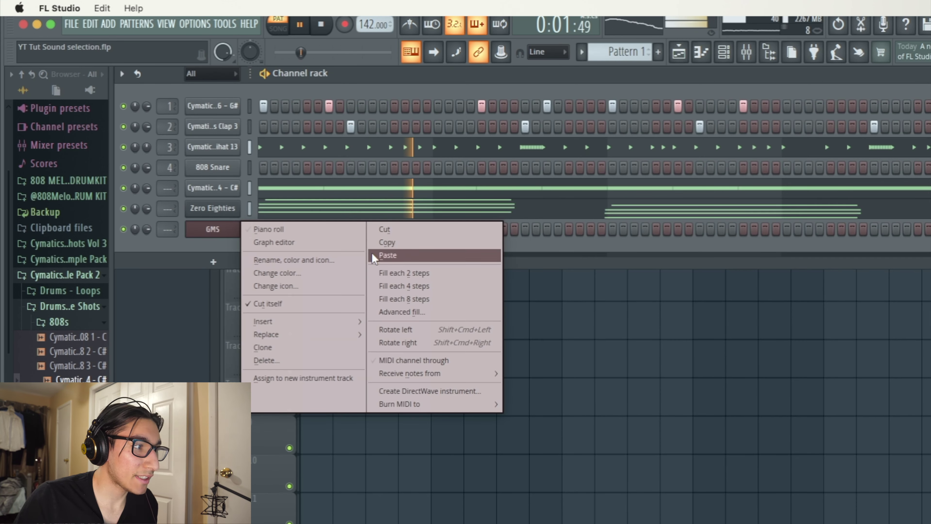
click(395, 254)
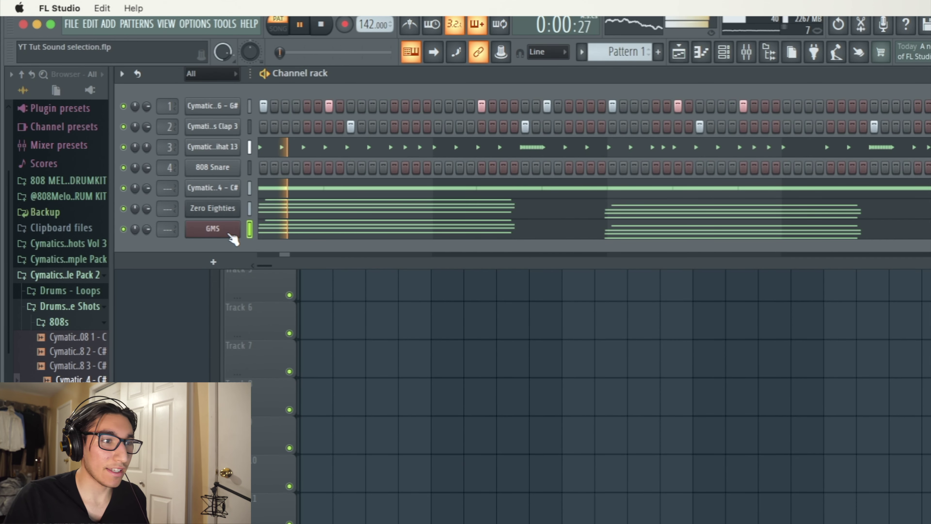
mouse_move(146, 229)
mouse_down()
mouse_move(147, 253)
mouse_move(147, 242)
mouse_up()
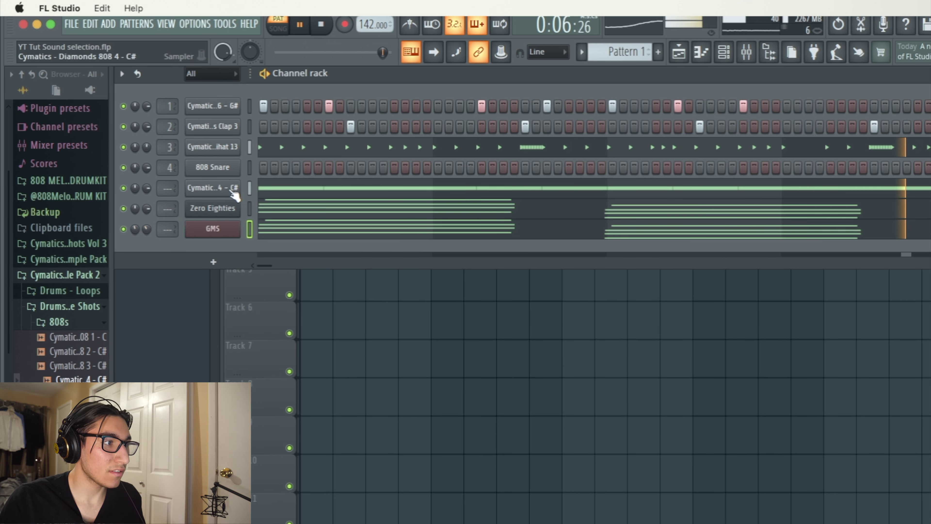
click(276, 188)
key(space)
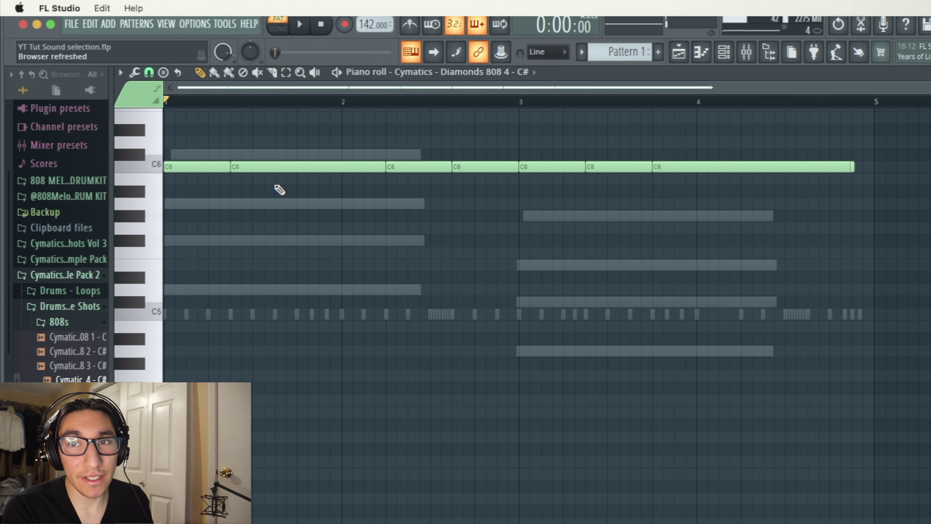
Step: Transpose the 808 notes up a semitone in the piano roll and play the beat back
key(shift+Up)
scroll(279, 189, up, 1)
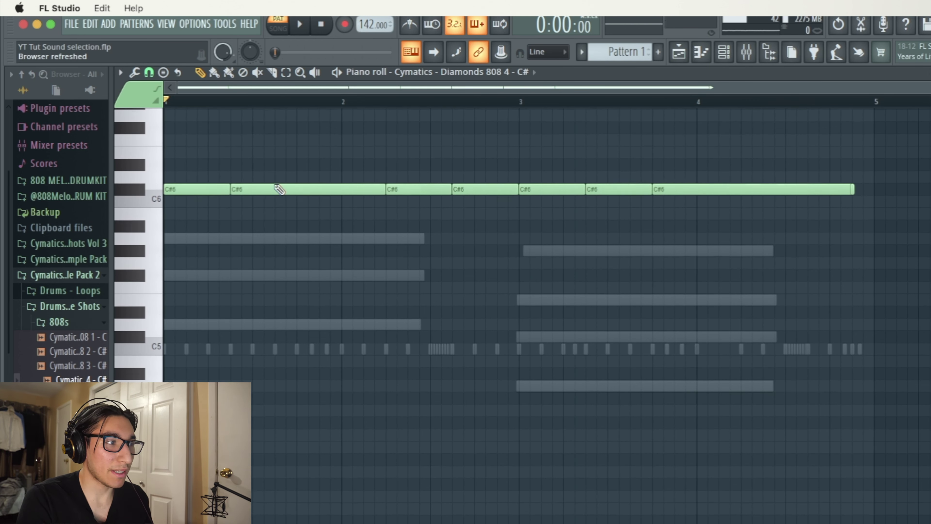
scroll(279, 189, up, 2)
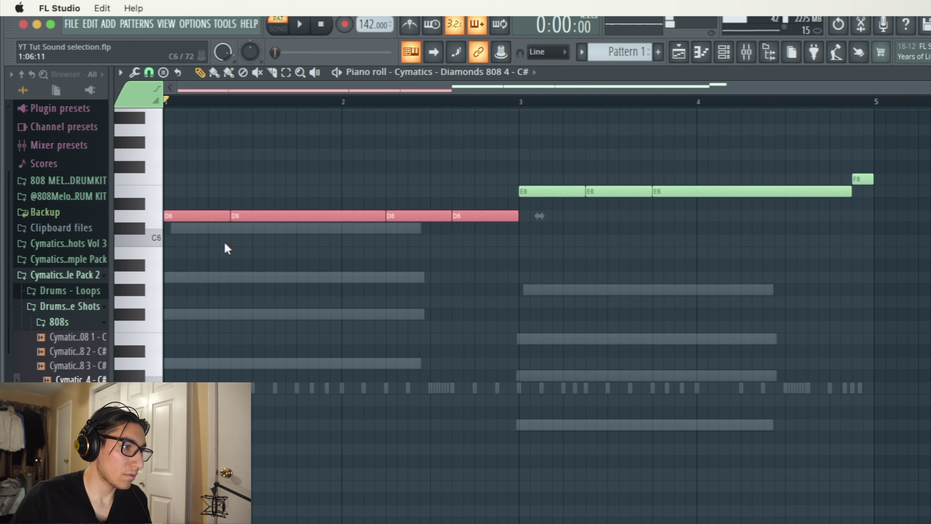
click(195, 229)
key(space)
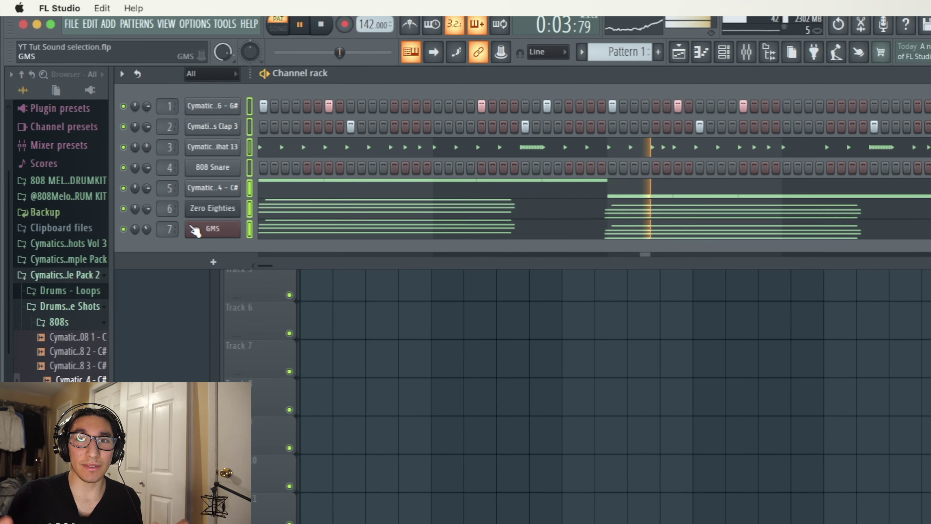
click(250, 208)
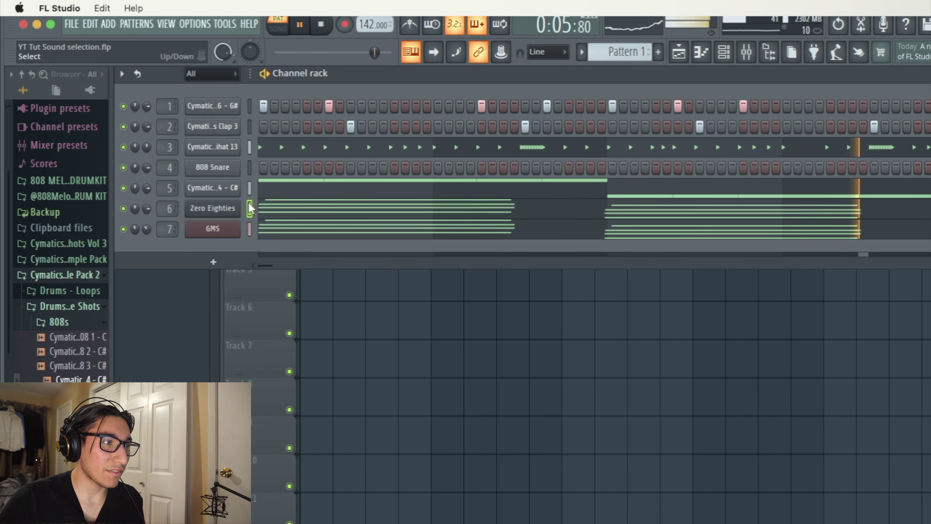